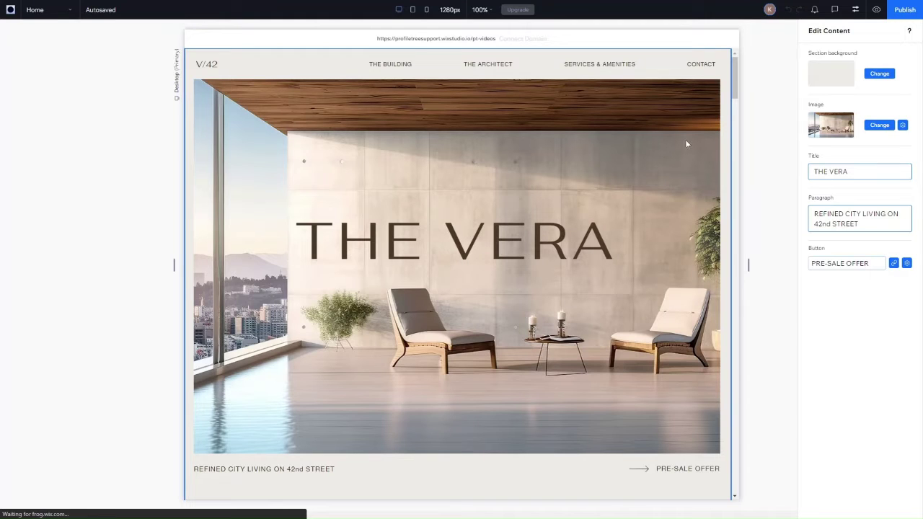
# Select the site footer and bring its content settings down to the Wix Forms section
pyautogui.scroll(-5, 718, 126)
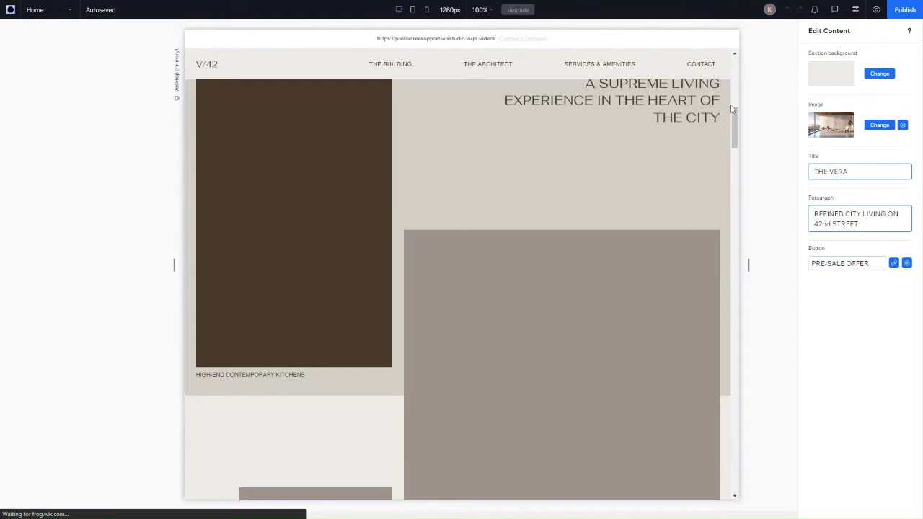
pyautogui.scroll(-5, 732, 109)
pyautogui.scroll(-5, 661, 241)
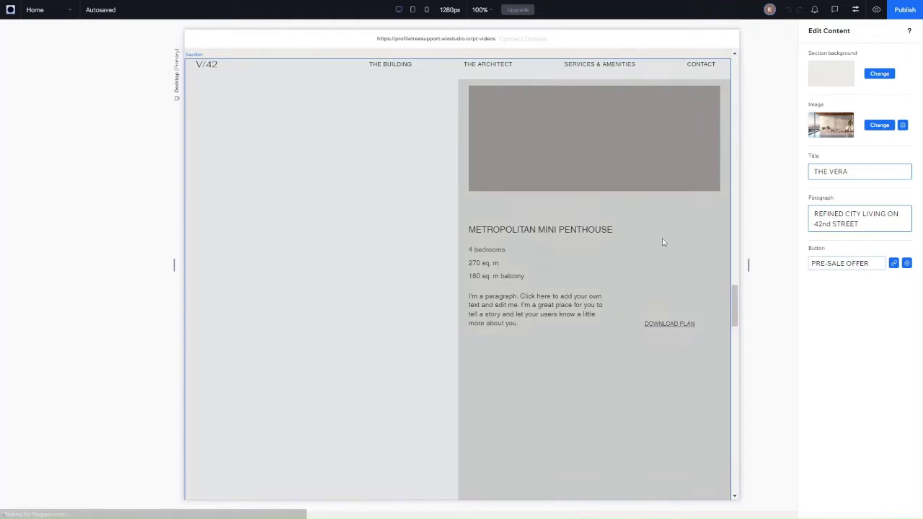
pyautogui.scroll(-3, 663, 242)
pyautogui.scroll(-5, 663, 242)
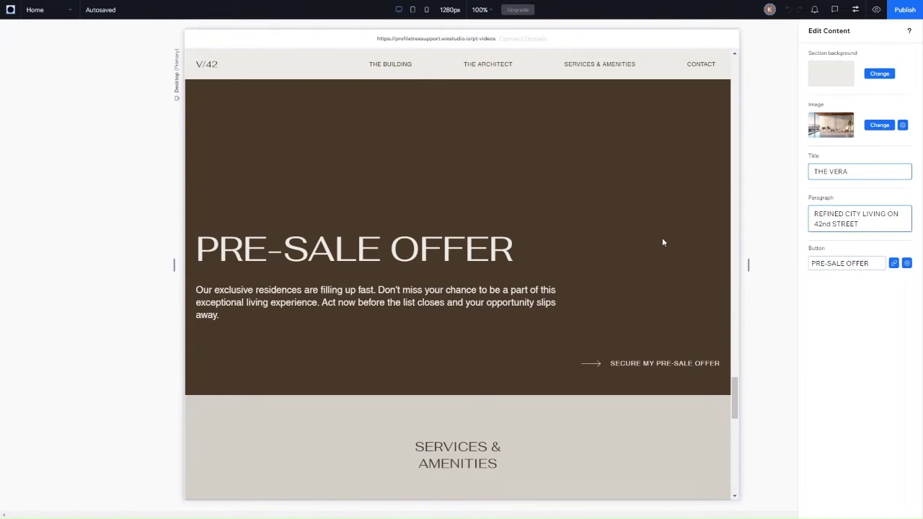
pyautogui.scroll(-5, 664, 242)
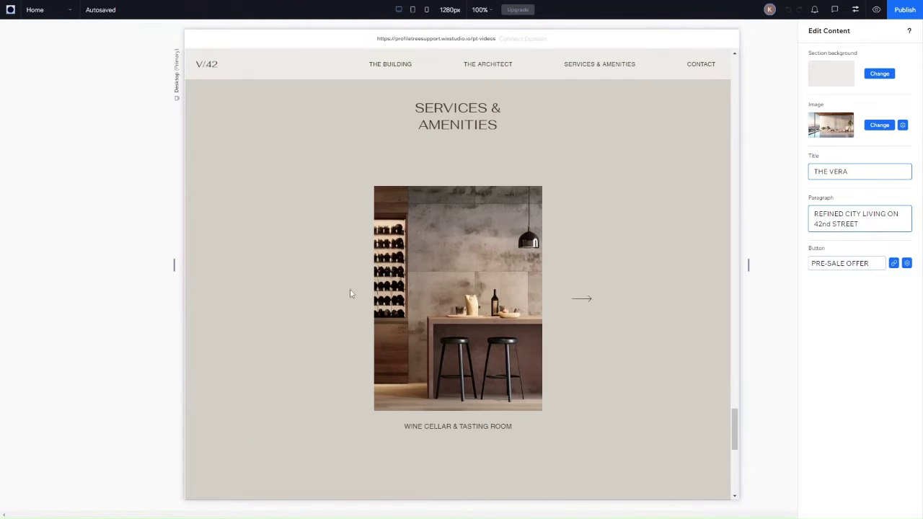
pyautogui.scroll(-5, 536, 351)
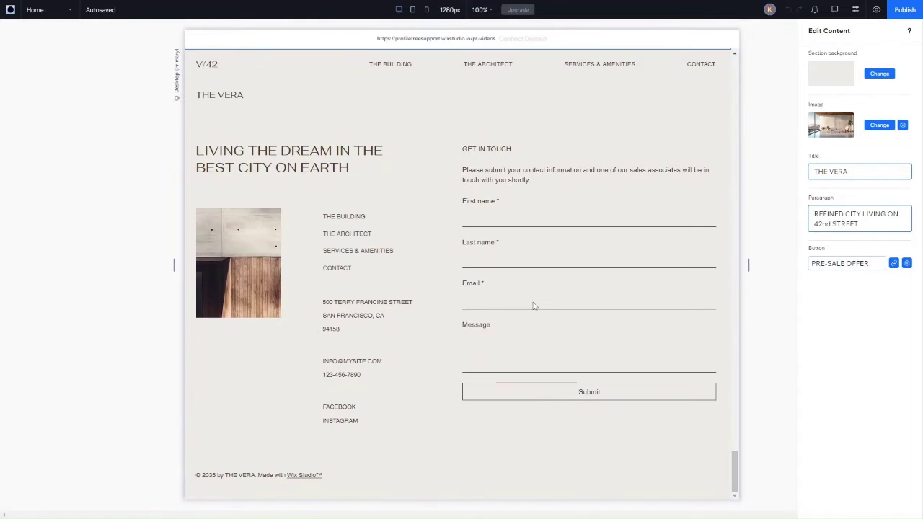
pyautogui.click(533, 305)
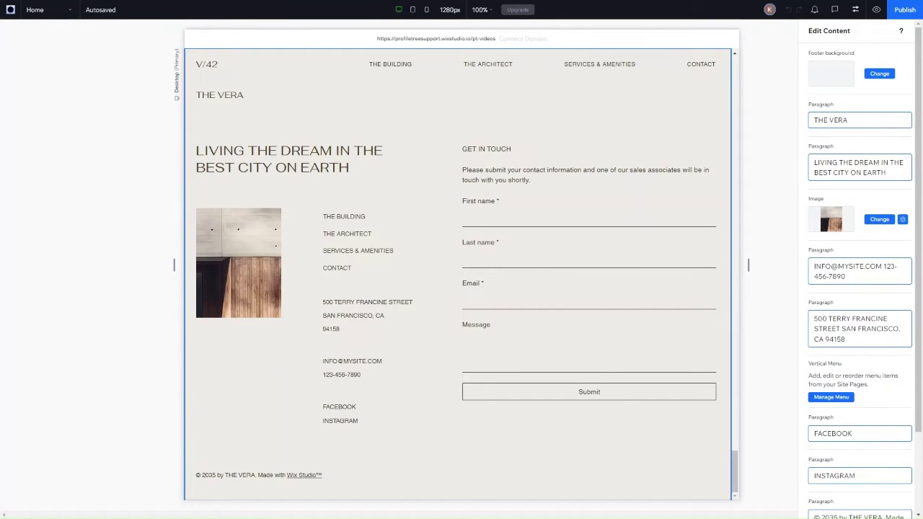
pyautogui.scroll(-2, 859, 375)
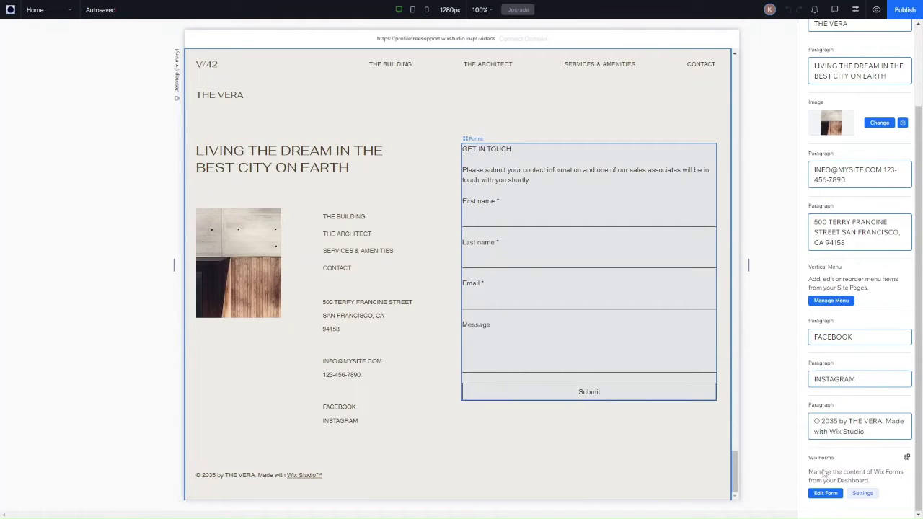
# Open the footer's Contact form in the Wix Forms editor and select its description text
pyautogui.click(823, 493)
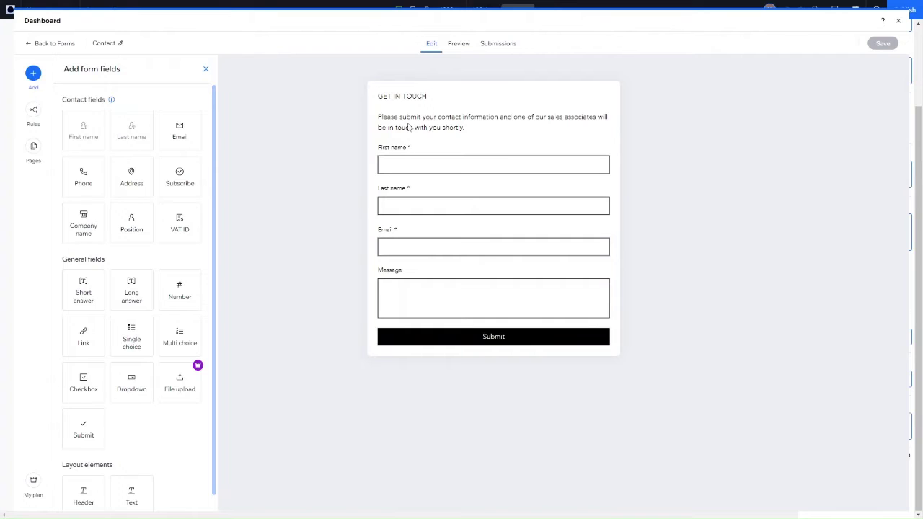
pyautogui.click(412, 134)
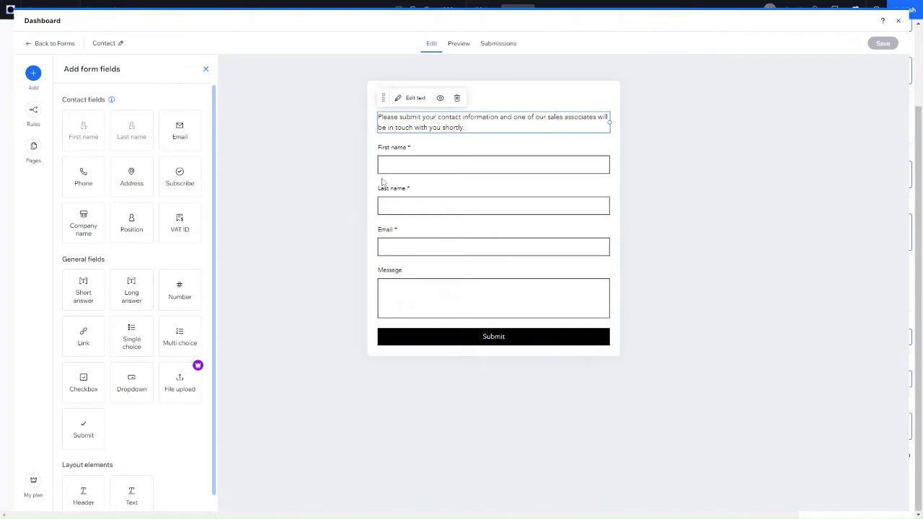
pyautogui.click(434, 130)
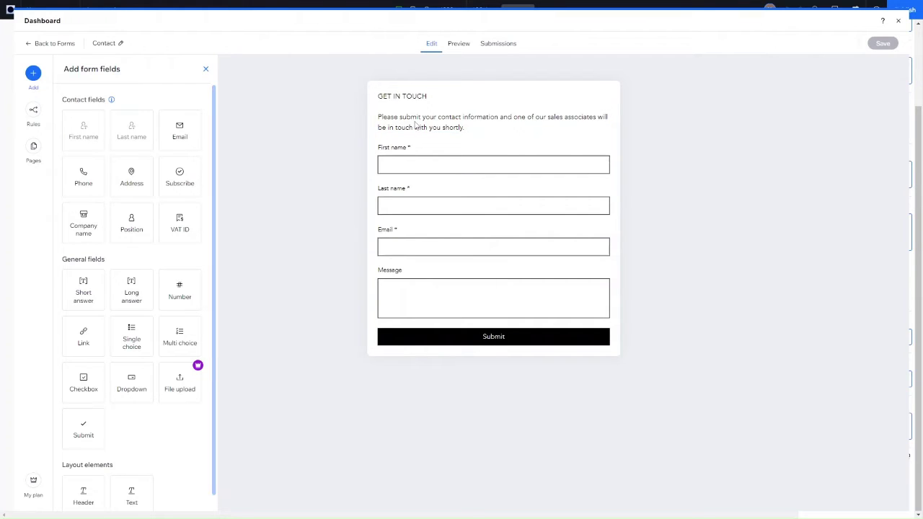
pyautogui.click(415, 124)
pyautogui.click(412, 96)
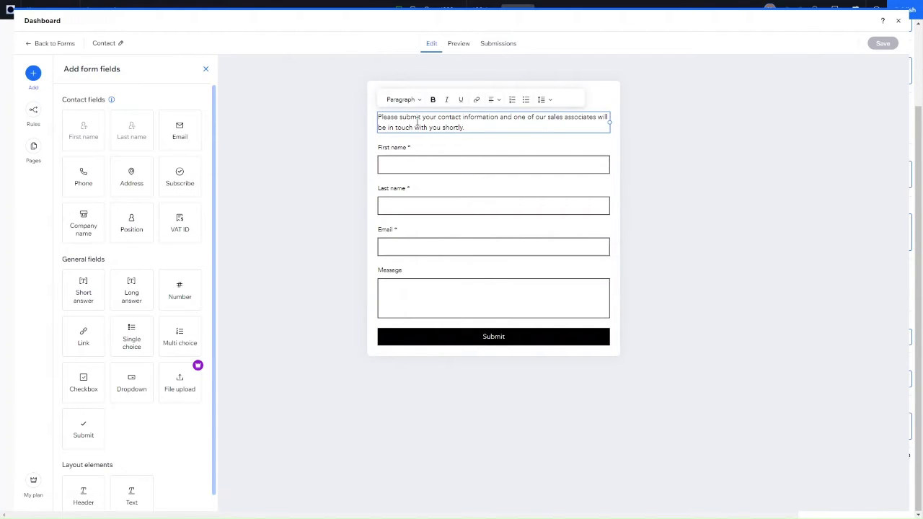
pyautogui.tripleClick(417, 123)
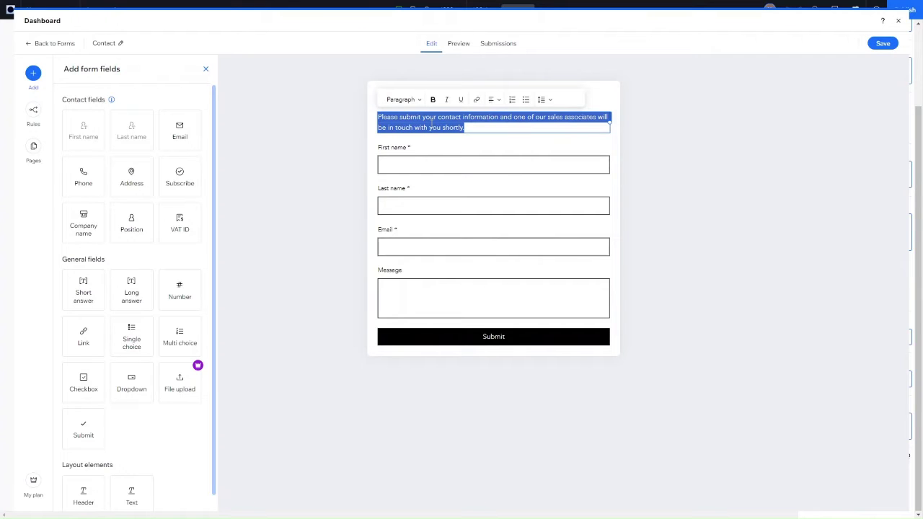
pyautogui.click(412, 99)
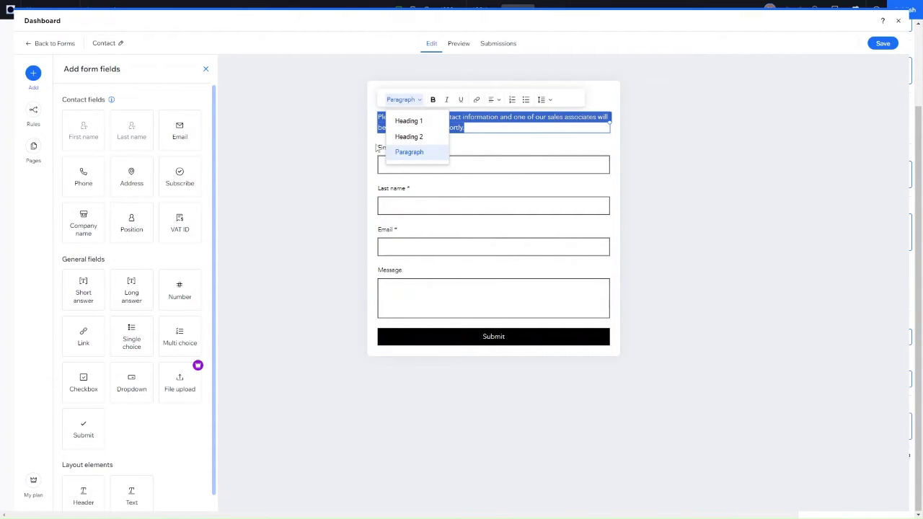
pyautogui.click(337, 140)
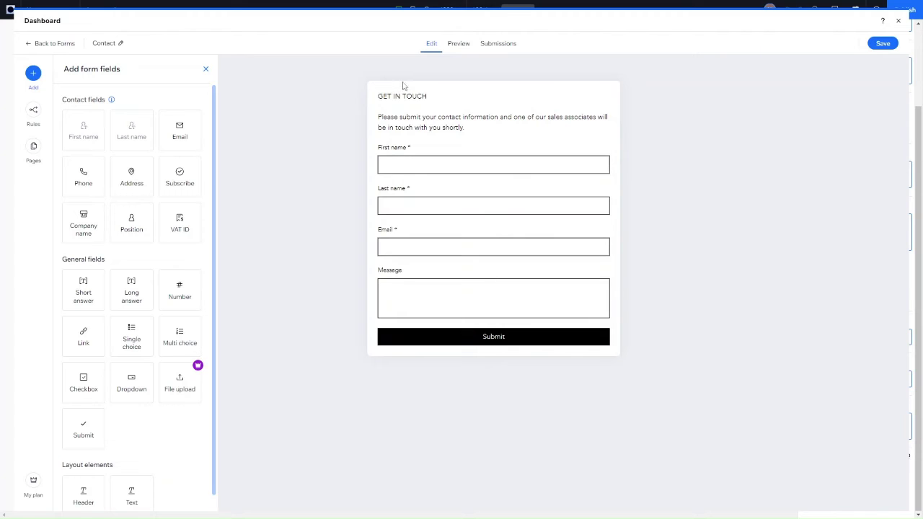
pyautogui.click(402, 170)
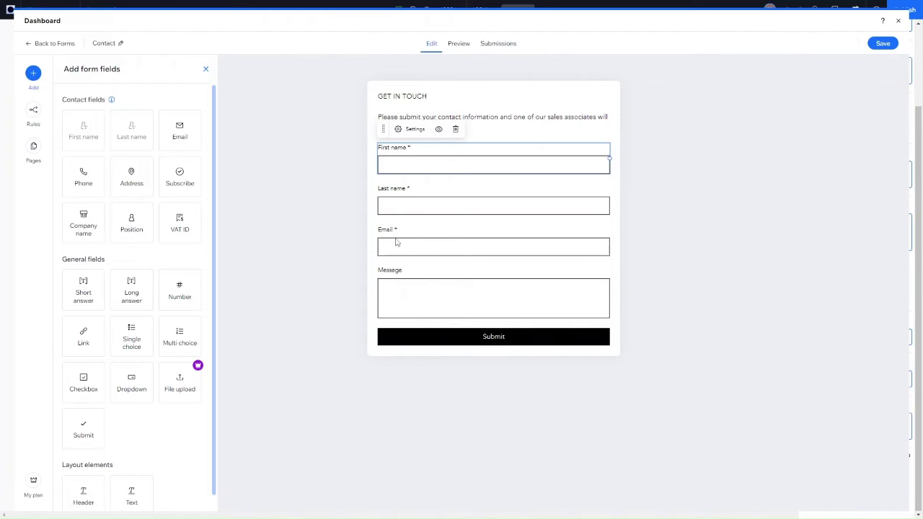
# Drop a Phone field onto the Contact form just below Last name
pyautogui.moveTo(83, 176)
pyautogui.mouseDown()
pyautogui.moveTo(320, 258)
pyautogui.moveTo(427, 253)
pyautogui.moveTo(430, 228)
pyautogui.moveTo(414, 256)
pyautogui.mouseUp()
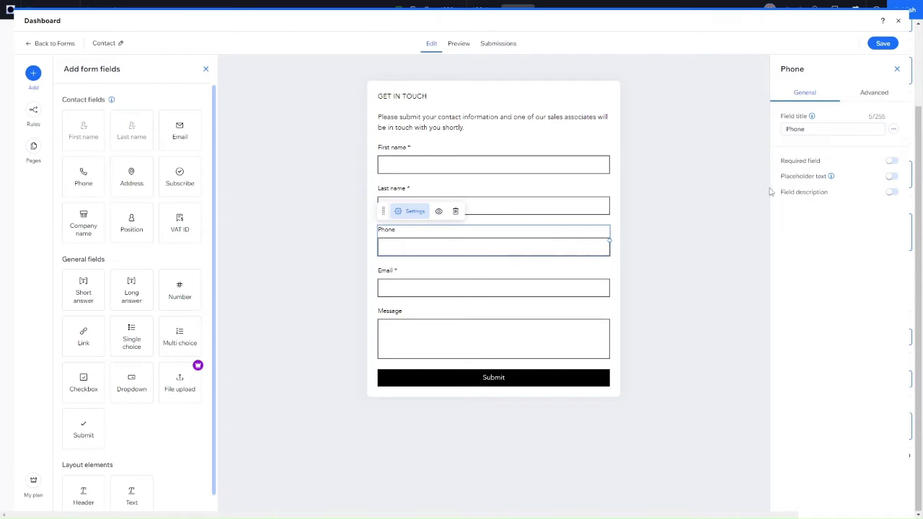
# Keep the Phone field optional and give it the placeholder 'Enter your phone number'
pyautogui.doubleClick(798, 126)
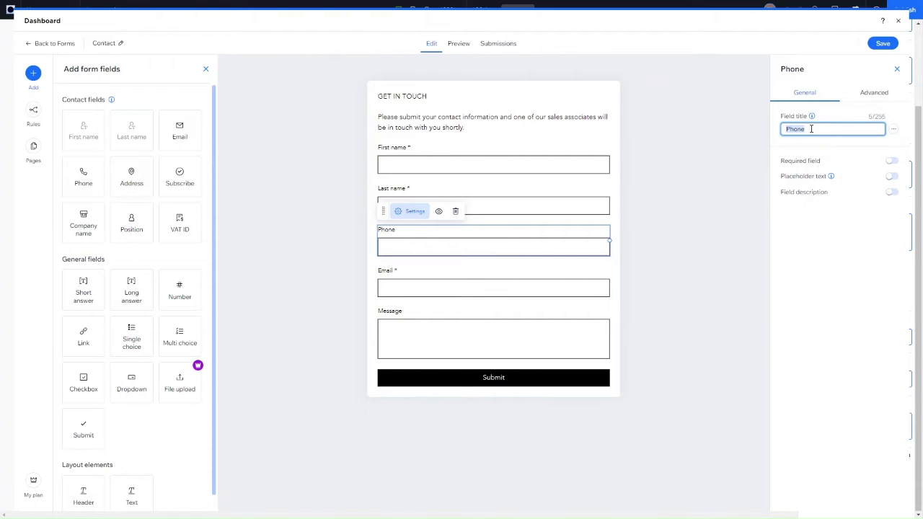
pyautogui.click(891, 166)
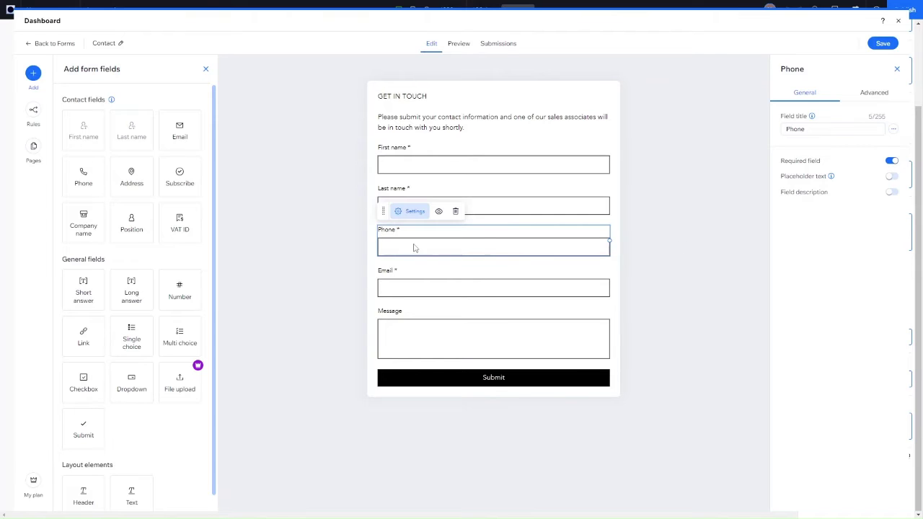
pyautogui.click(890, 164)
pyautogui.click(893, 178)
pyautogui.click(840, 189)
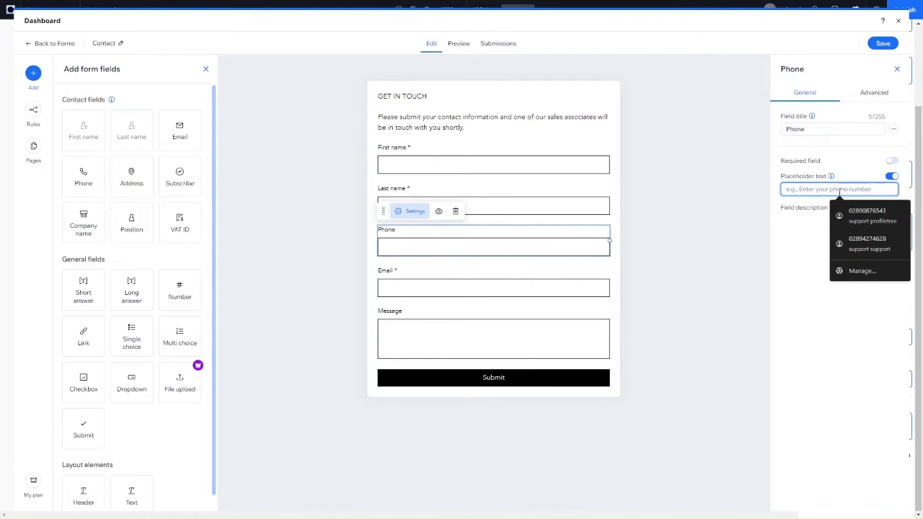
pyautogui.write('ENter')
pyautogui.press('BackSpace')
pyautogui.press('BackSpace')
pyautogui.press('BackSpace')
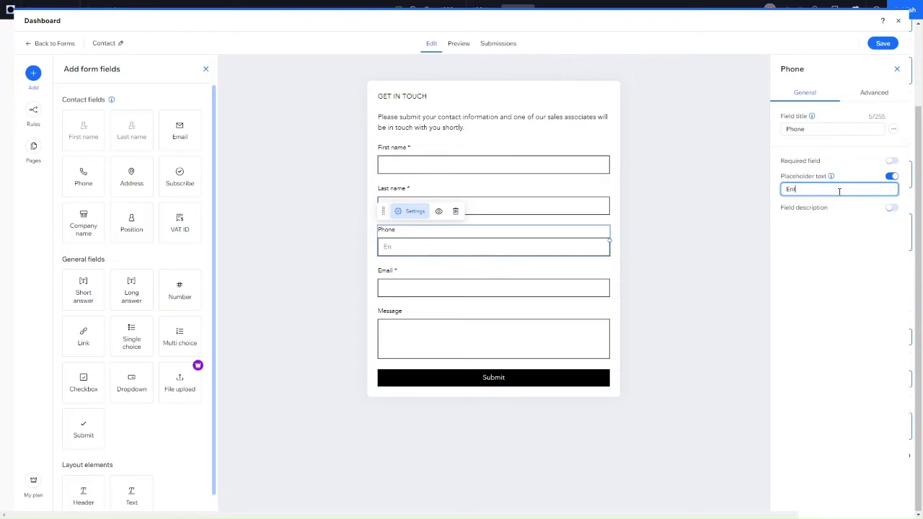
pyautogui.write('your')
pyautogui.write(' phone number')
# Preview the Phone field, then reopen it and leave it without a description
pyautogui.click(344, 281)
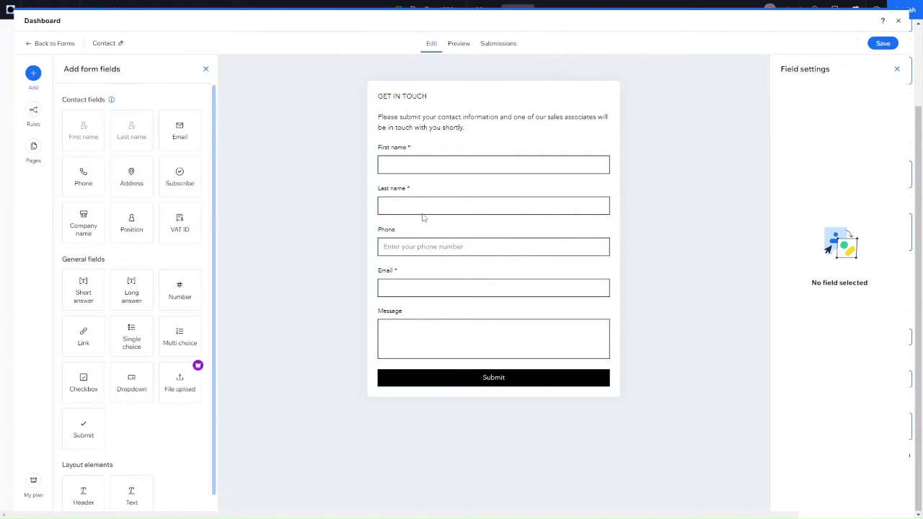
pyautogui.click(462, 248)
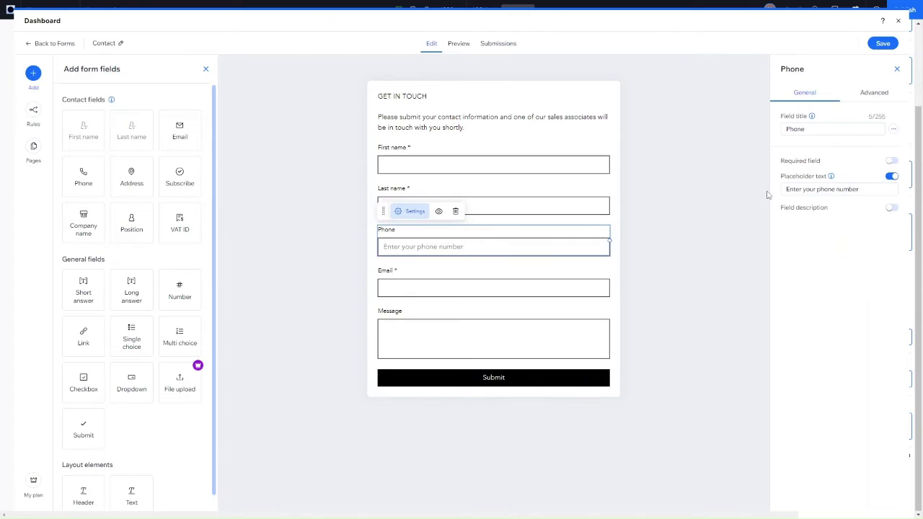
pyautogui.click(891, 208)
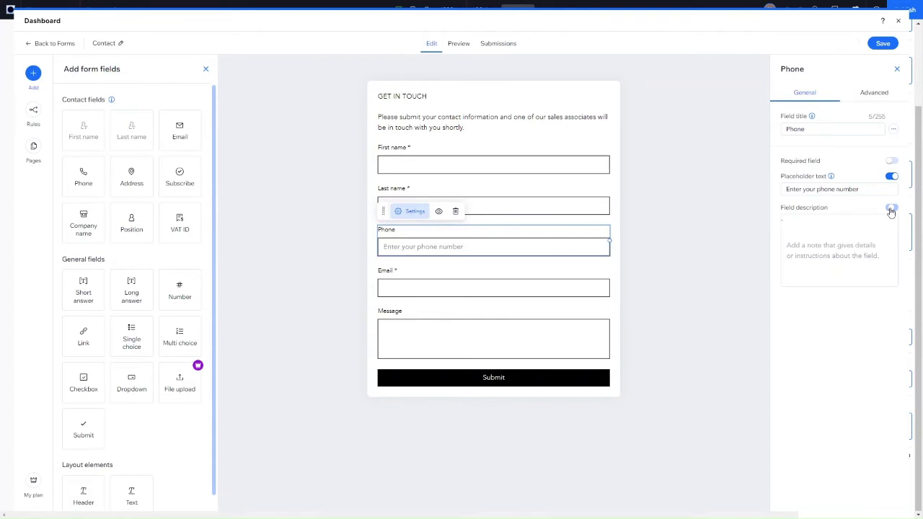
pyautogui.click(891, 209)
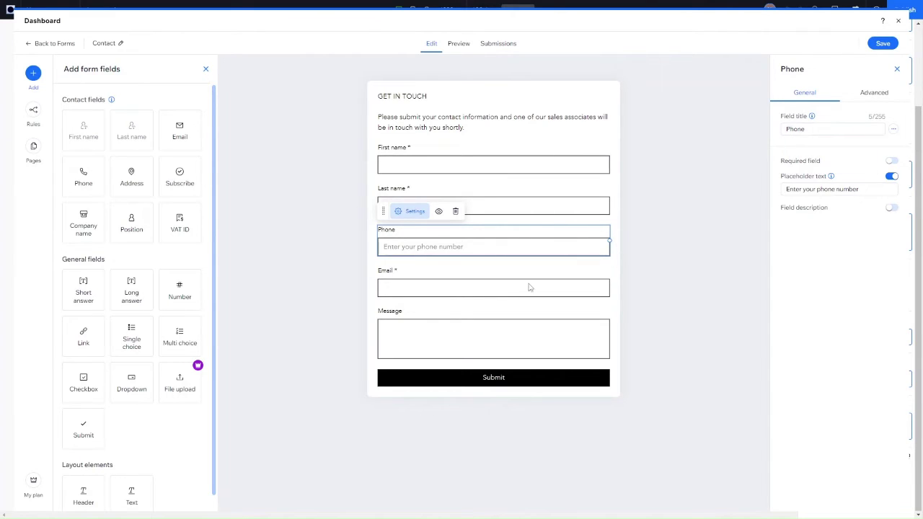
# Try a character limit on Last name in its advanced settings, then switch it off
pyautogui.click(483, 283)
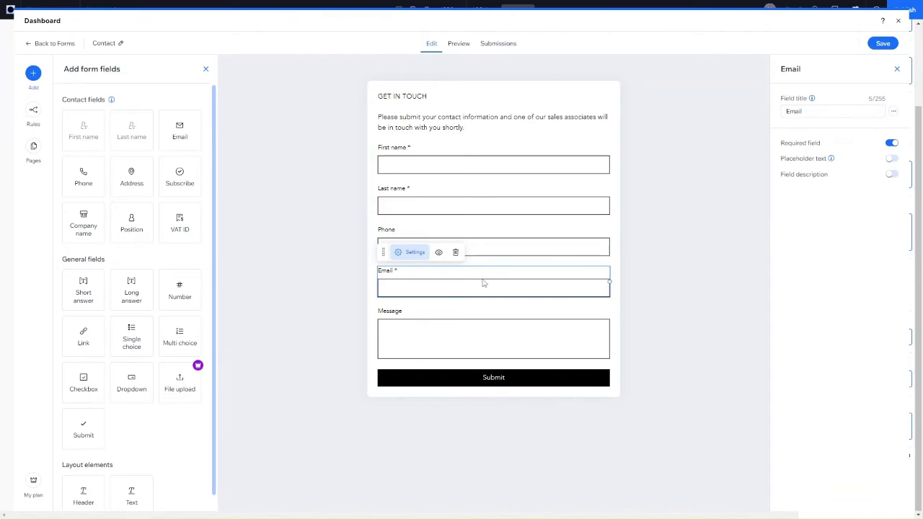
pyautogui.click(457, 206)
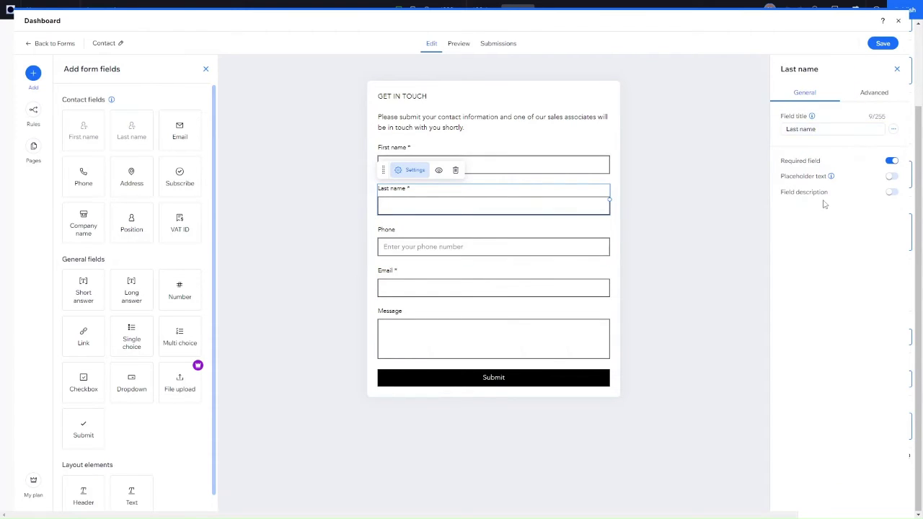
pyautogui.click(869, 100)
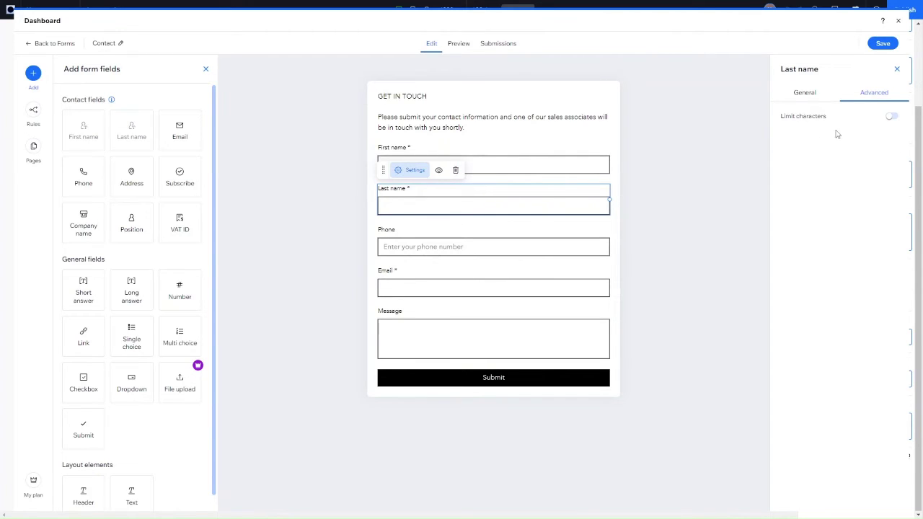
pyautogui.click(893, 118)
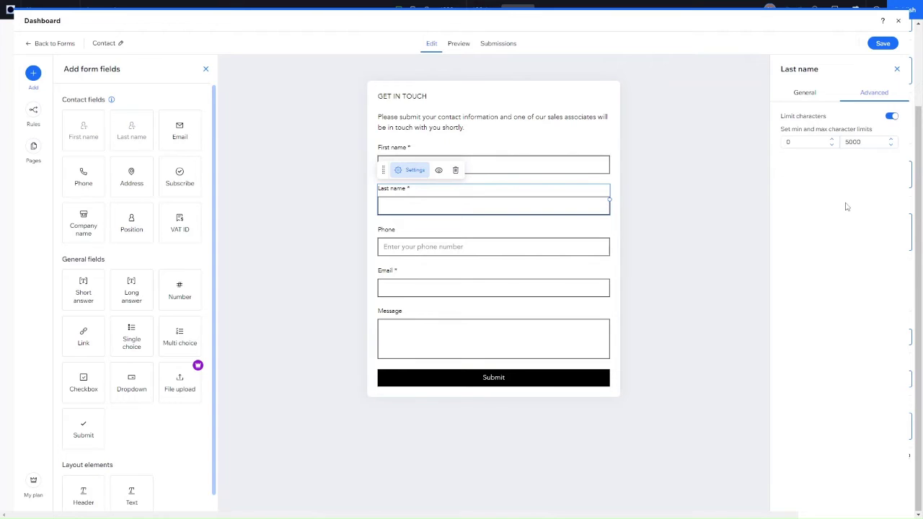
pyautogui.click(812, 141)
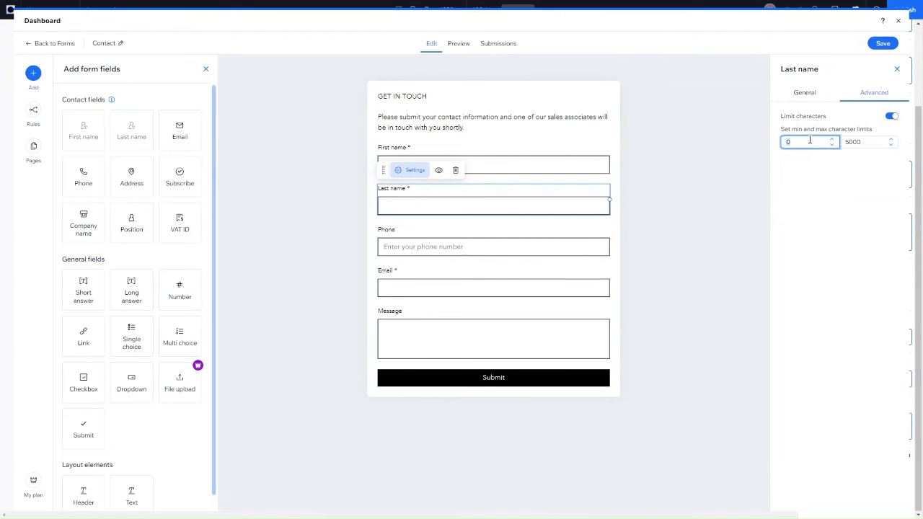
pyautogui.click(891, 117)
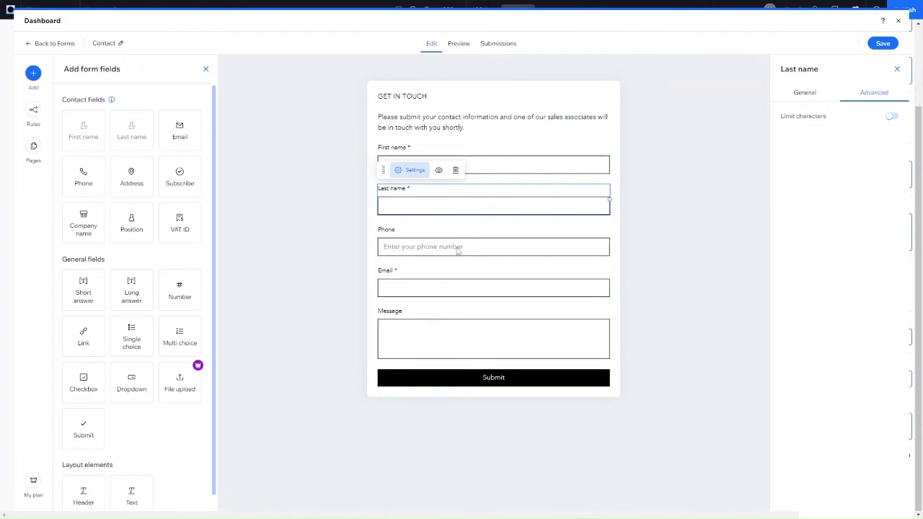
# Select the Email, then the Message field, and view Message's advanced options
pyautogui.click(417, 287)
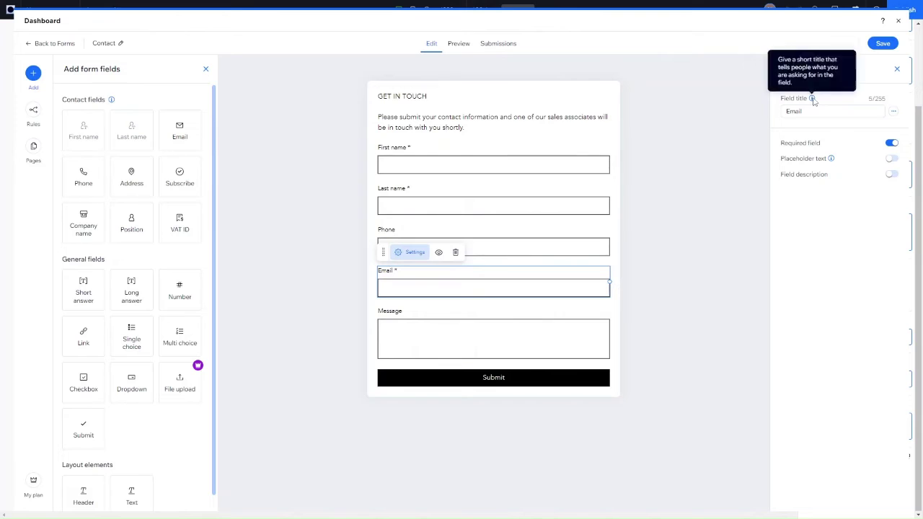
pyautogui.click(476, 334)
pyautogui.click(875, 94)
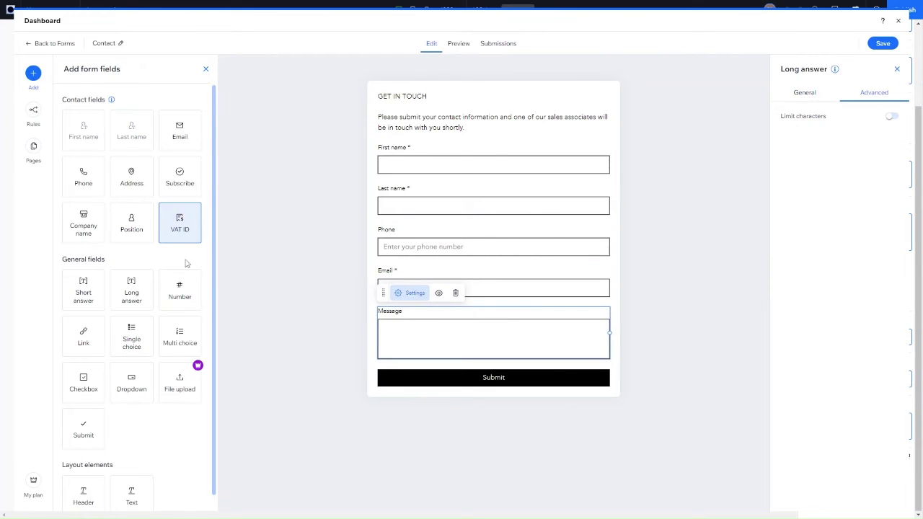
# Add Short answer, Long answer and Number fields above Message, checking Number's advanced options
pyautogui.scroll(-1, 153, 321)
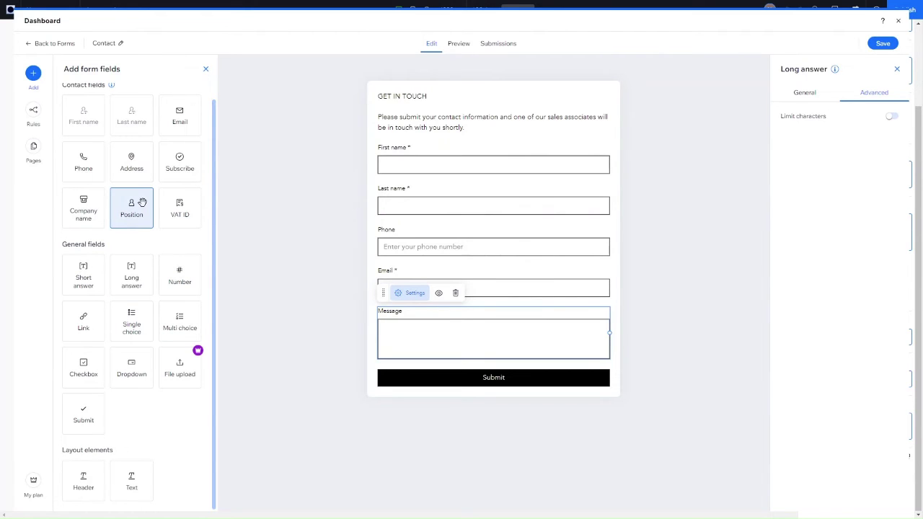
pyautogui.scroll(1, 146, 111)
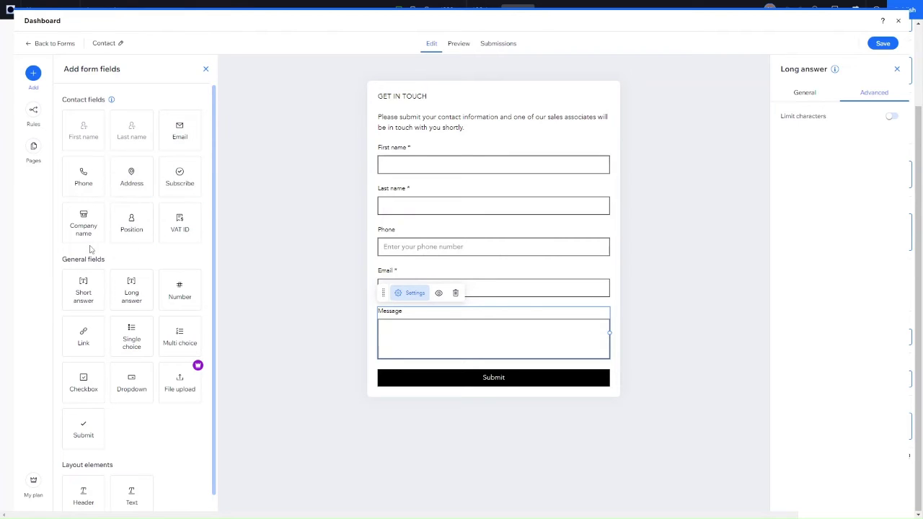
pyautogui.scroll(-1, 159, 248)
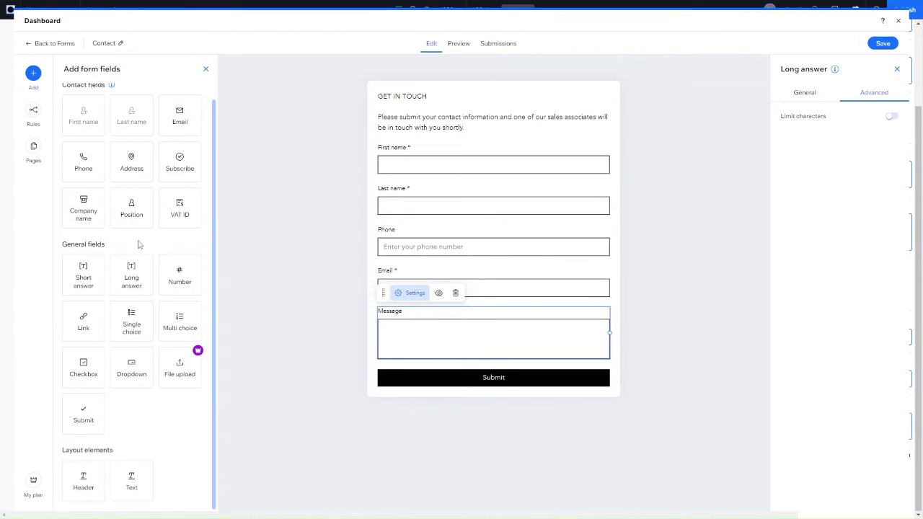
pyautogui.moveTo(91, 265); pyautogui.dragTo(553, 300)
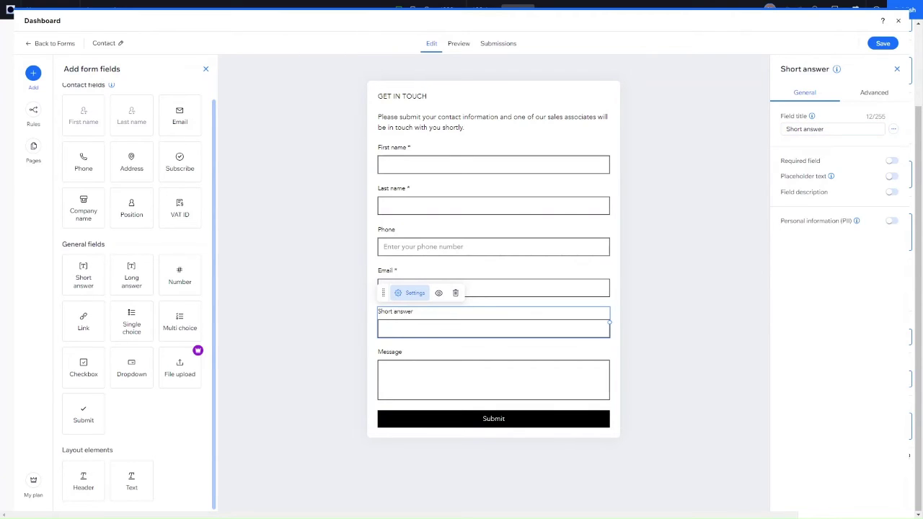
pyautogui.moveTo(131, 261)
pyautogui.mouseDown()
pyautogui.moveTo(421, 357)
pyautogui.moveTo(416, 346)
pyautogui.mouseUp()
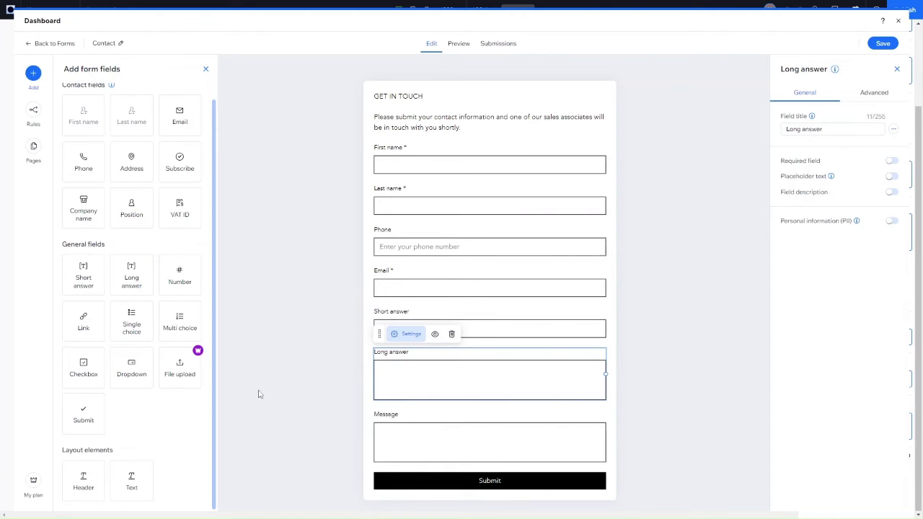
pyautogui.moveTo(179, 274)
pyautogui.mouseDown()
pyautogui.moveTo(496, 436)
pyautogui.moveTo(503, 401)
pyautogui.mouseUp()
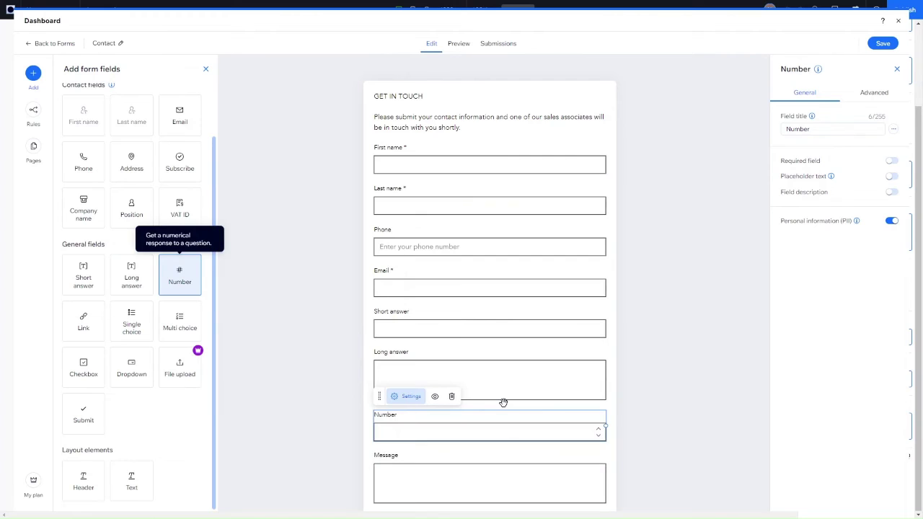
pyautogui.click(873, 93)
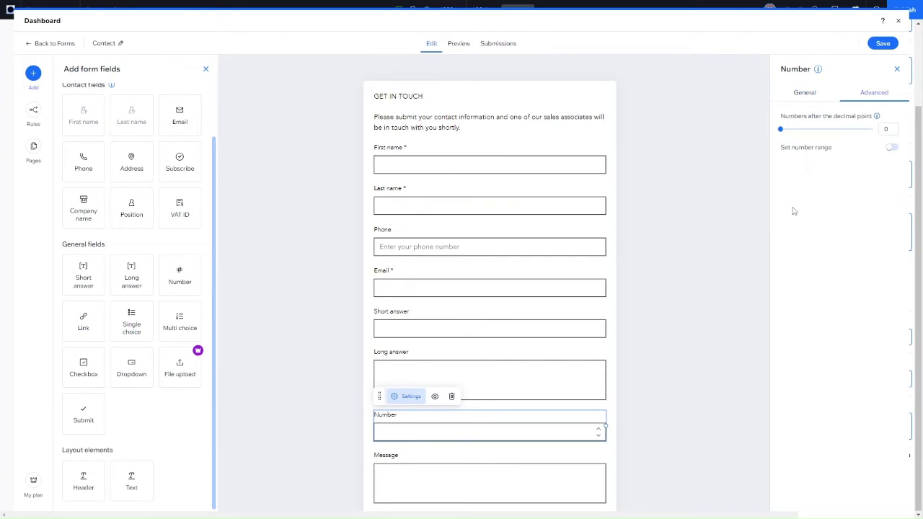
pyautogui.click(798, 94)
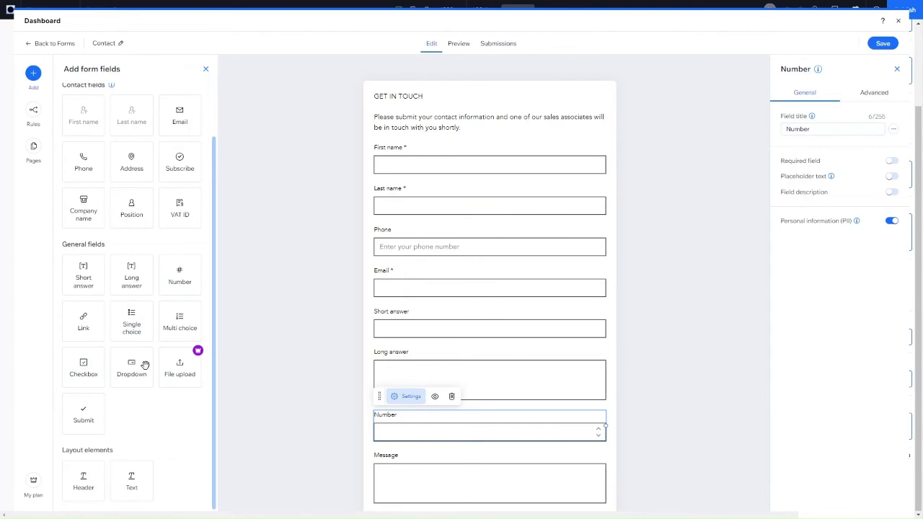
# Place a two-option Single choice field between Long answer and Number
pyautogui.moveTo(134, 324); pyautogui.dragTo(526, 423)
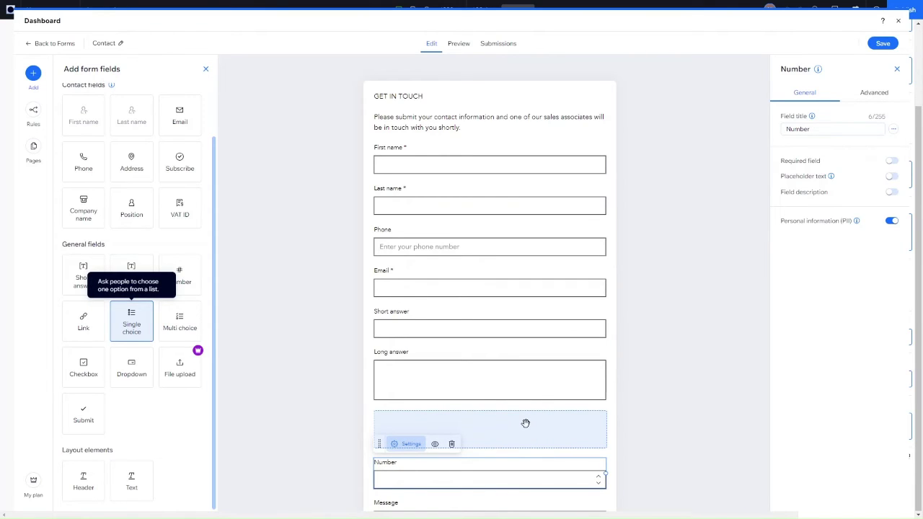
pyautogui.moveTo(526, 423); pyautogui.dragTo(525, 423)
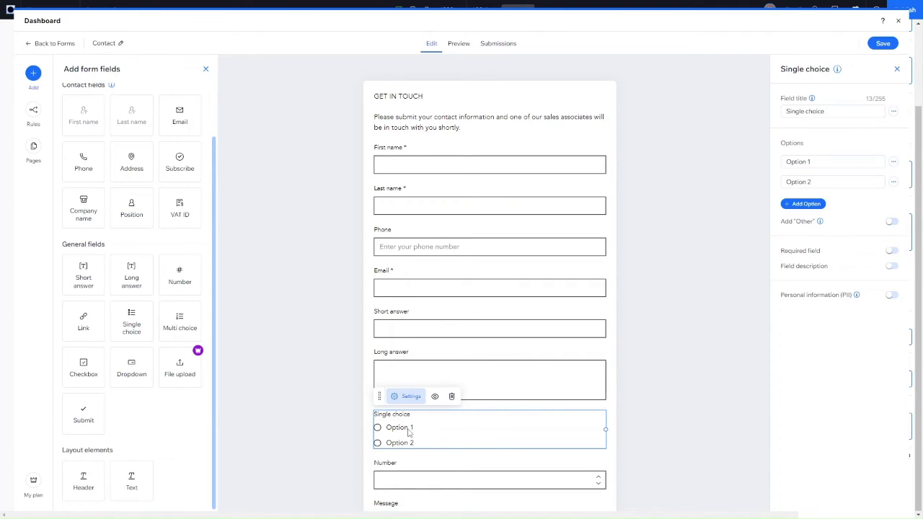
pyautogui.moveTo(180, 321); pyautogui.dragTo(453, 463)
pyautogui.click(88, 366)
pyautogui.scroll(2, 134, 398)
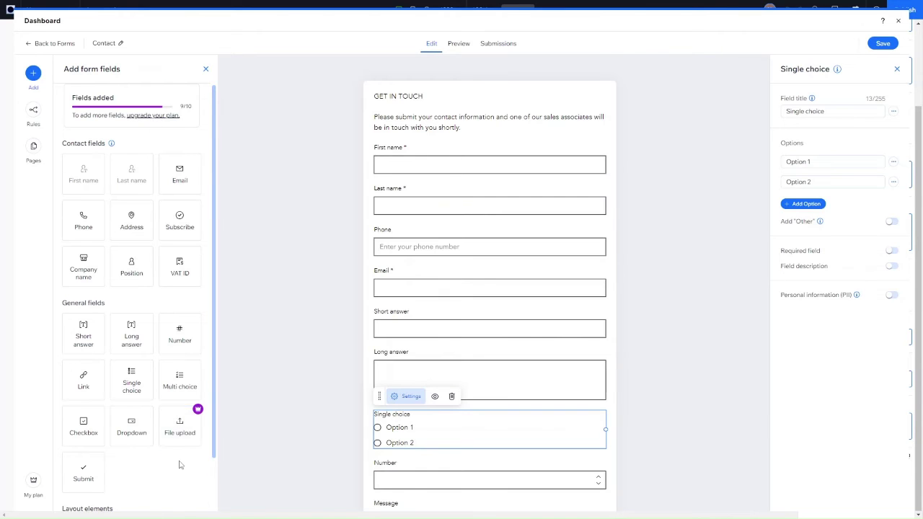
# Deselect the Single choice field and scroll through the nine-field form to review it
pyautogui.scroll(-1, 181, 461)
pyautogui.scroll(-2, 180, 465)
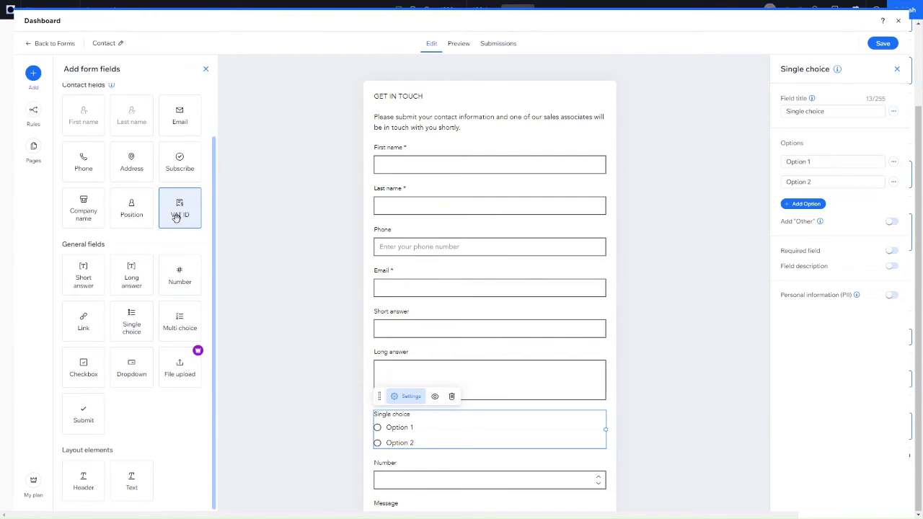
pyautogui.scroll(3, 175, 217)
pyautogui.moveTo(179, 208)
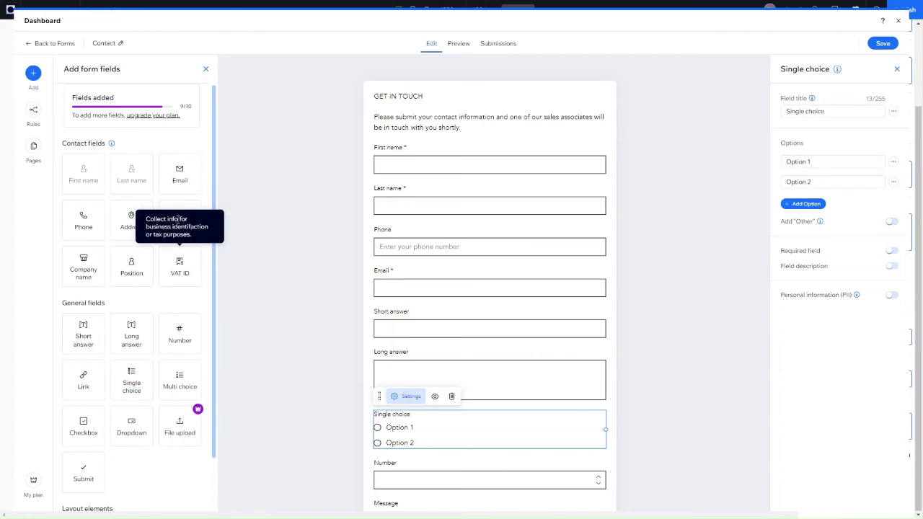
pyautogui.scroll(-3, 162, 404)
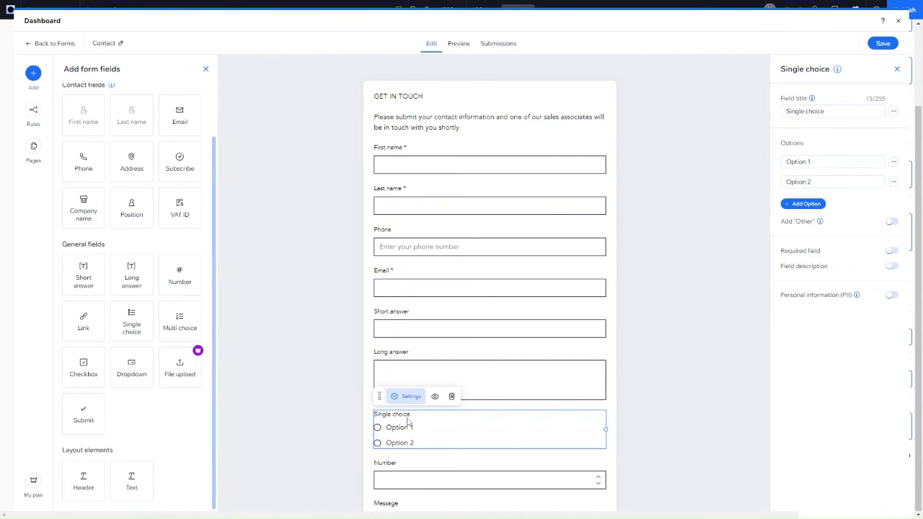
pyautogui.click(178, 420)
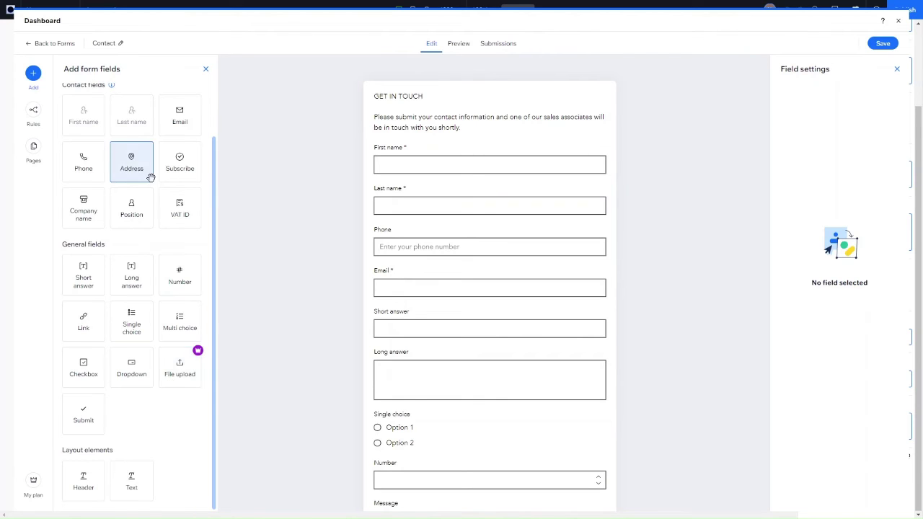
pyautogui.scroll(2, 148, 175)
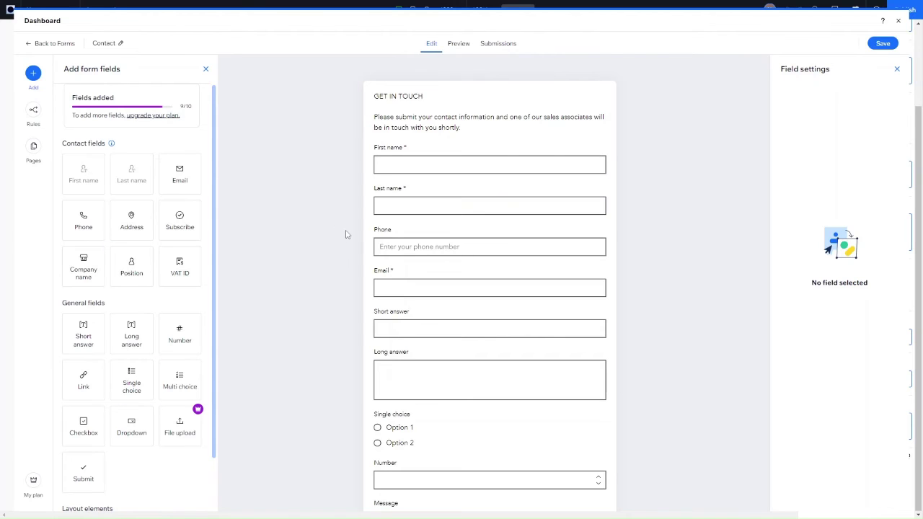
# Preview the finished Contact form, then save it back to the page editor
pyautogui.click(456, 54)
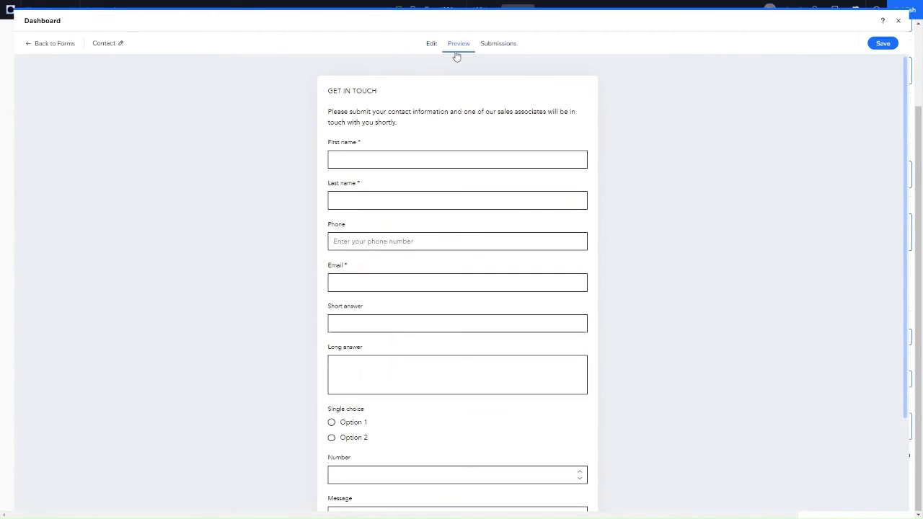
pyautogui.scroll(-2, 392, 373)
pyautogui.scroll(3, 392, 368)
pyautogui.click(881, 48)
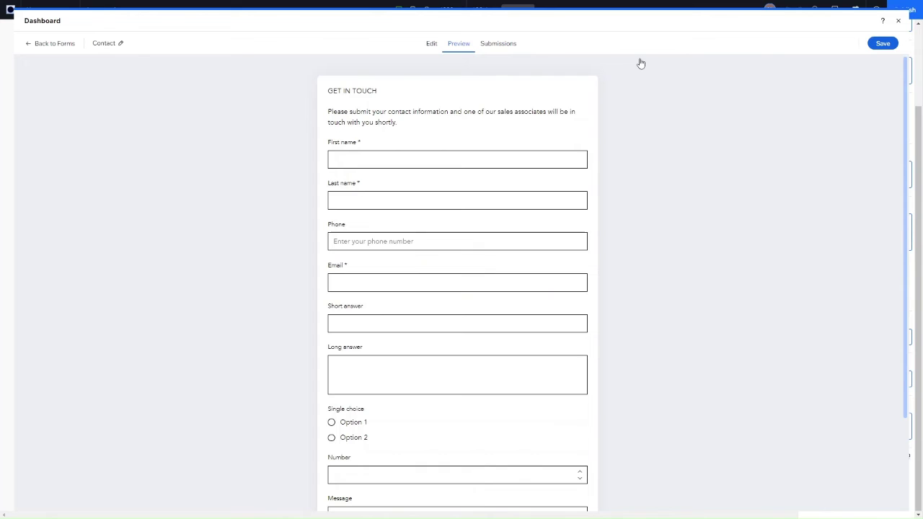
pyautogui.click(881, 45)
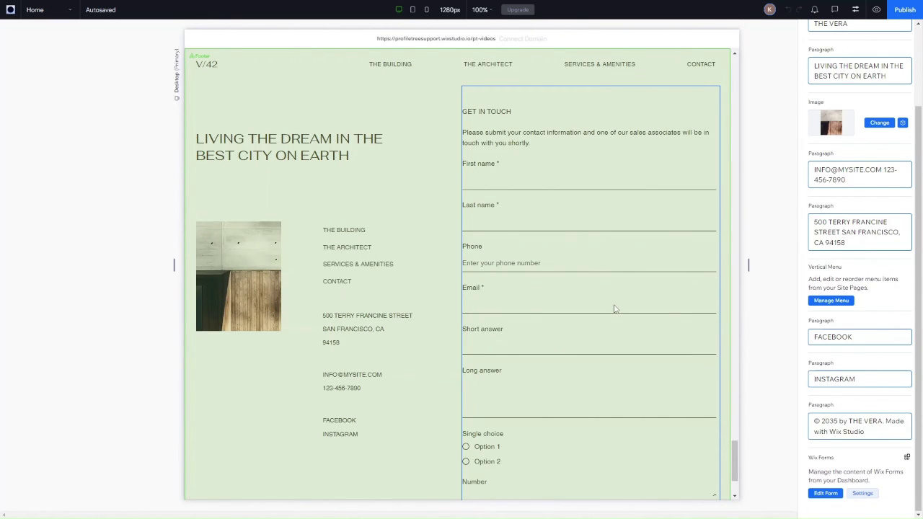
# Scroll the canvas to check the footer form's new fields
pyautogui.scroll(-2, 615, 308)
pyautogui.scroll(1, 562, 209)
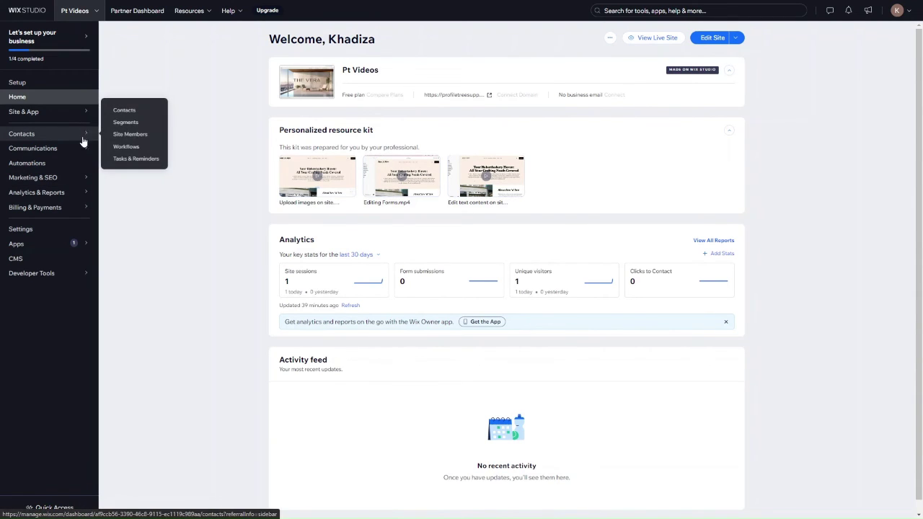
pyautogui.moveTo(33, 147)
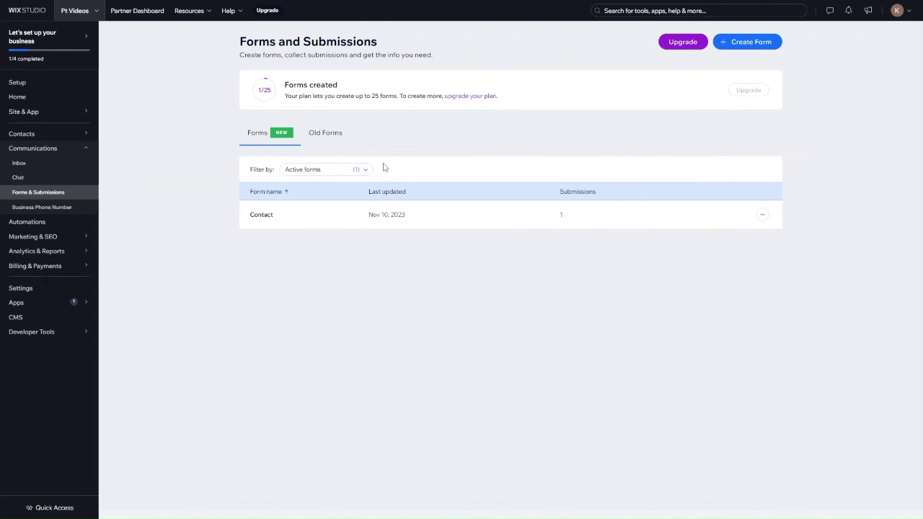
# Open the Contact form's submissions and scroll across to the Nov 10 entry's message 'Would love to work with you!'
pyautogui.moveTo(504, 215)
pyautogui.click(763, 216)
pyautogui.click(778, 126)
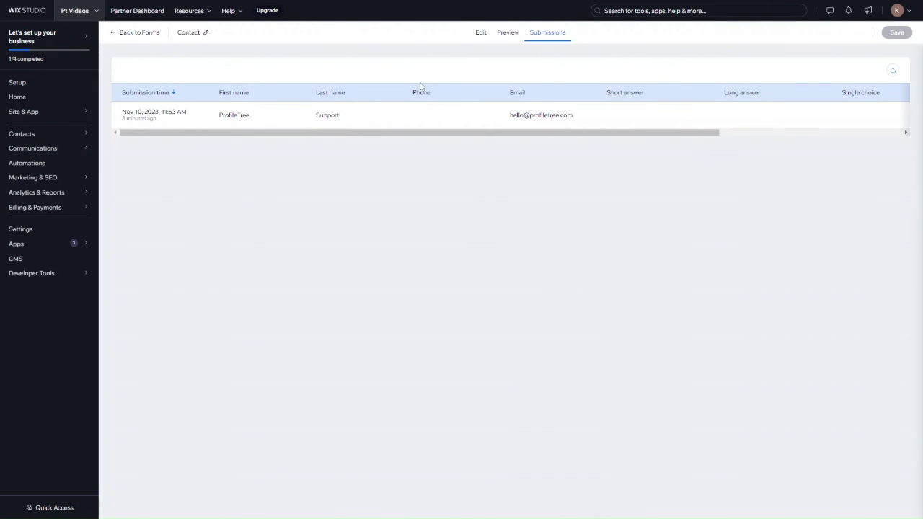
pyautogui.moveTo(426, 132)
pyautogui.mouseDown()
pyautogui.moveTo(617, 133)
pyautogui.moveTo(449, 140)
pyautogui.mouseUp()
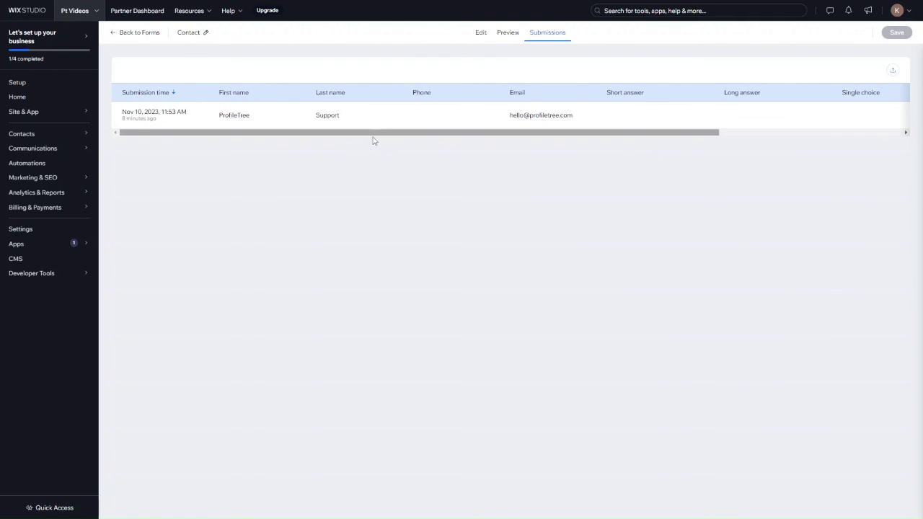
pyautogui.moveTo(374, 141); pyautogui.dragTo(698, 113)
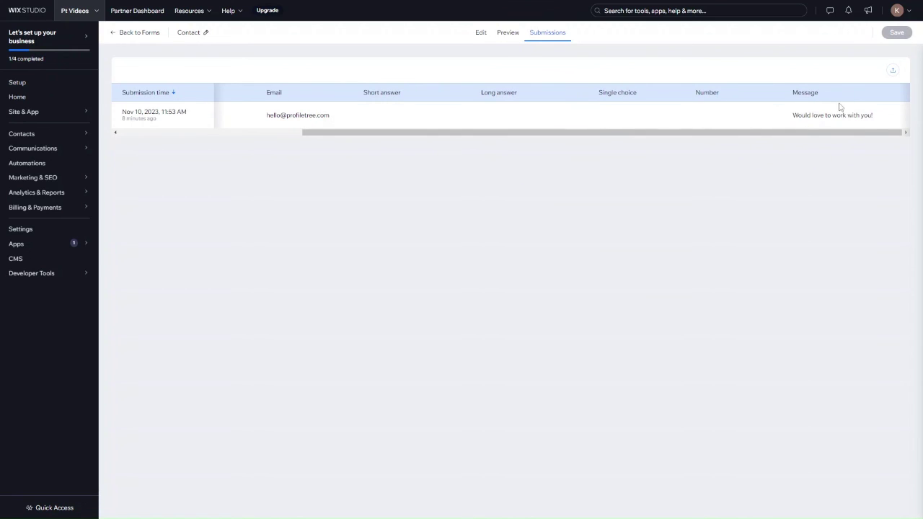
# Bring up the submission export dialog, then close it without exporting
pyautogui.click(892, 70)
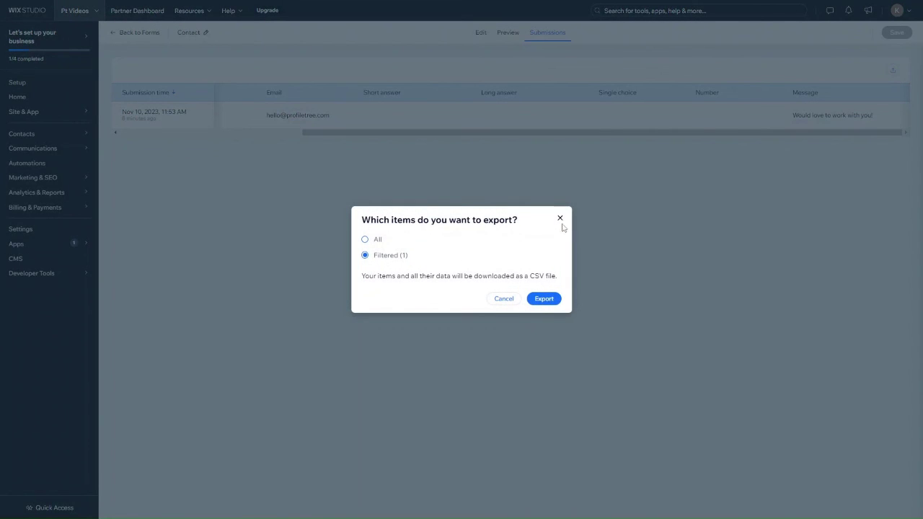
pyautogui.click(562, 224)
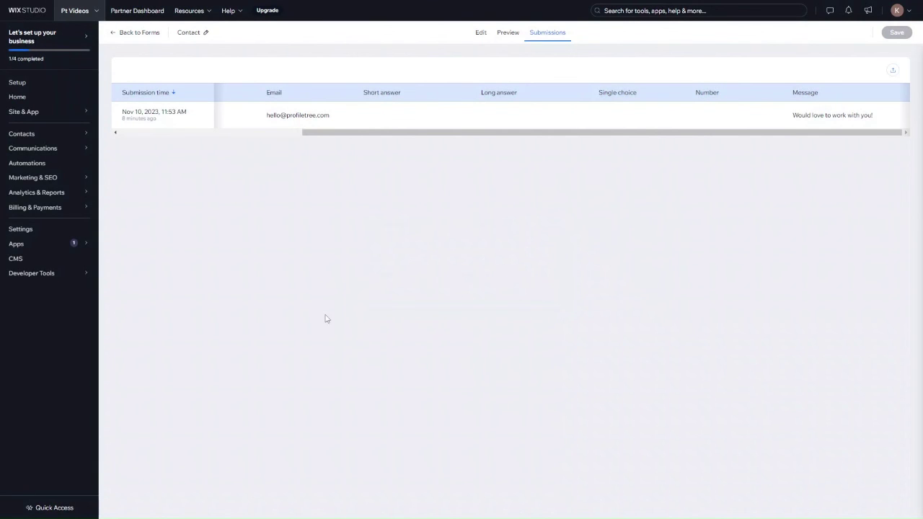